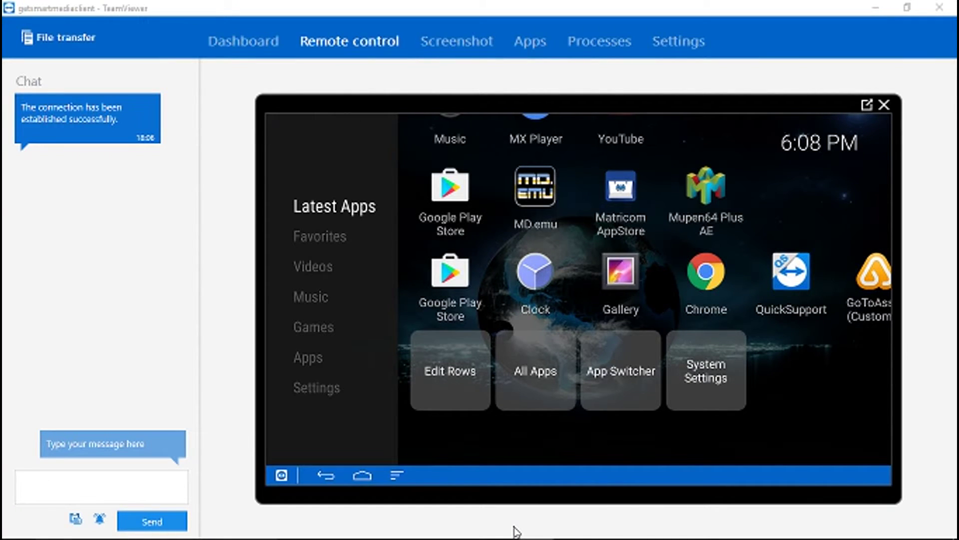
Launch Chrome from the Apps row on the remote Android box
left_click(711, 288)
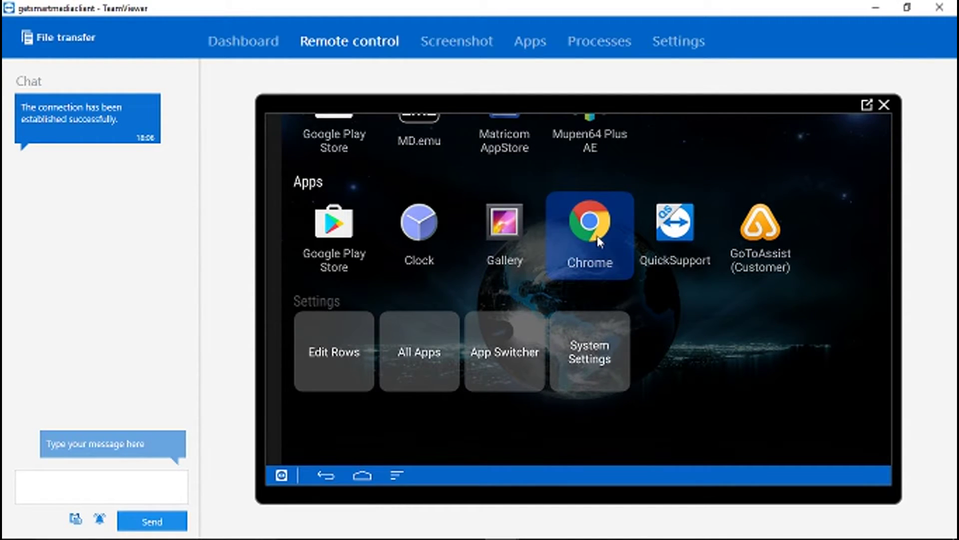
left_click(598, 242)
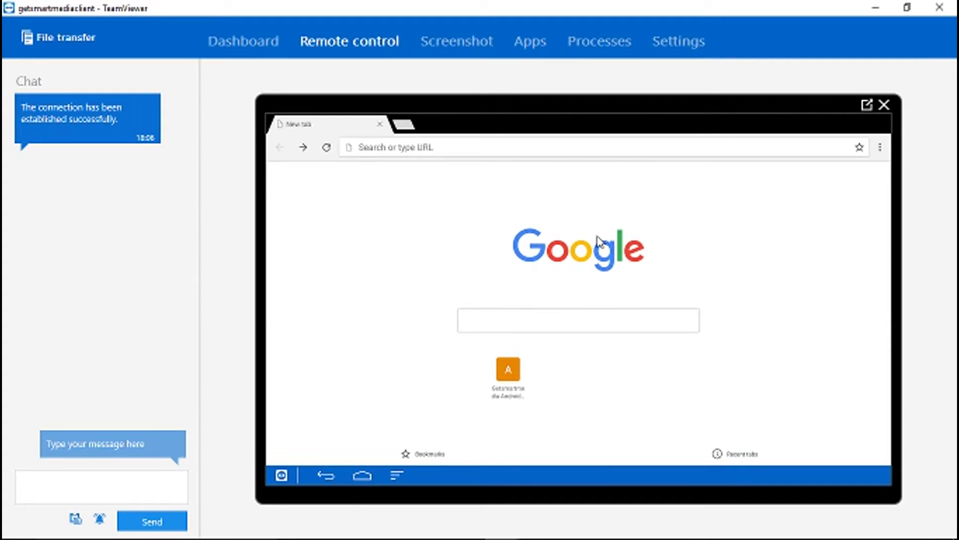
Open the 'Pair - OpenLoad.co' result from the bookmarked openload.co/pair Google search
left_click(883, 149)
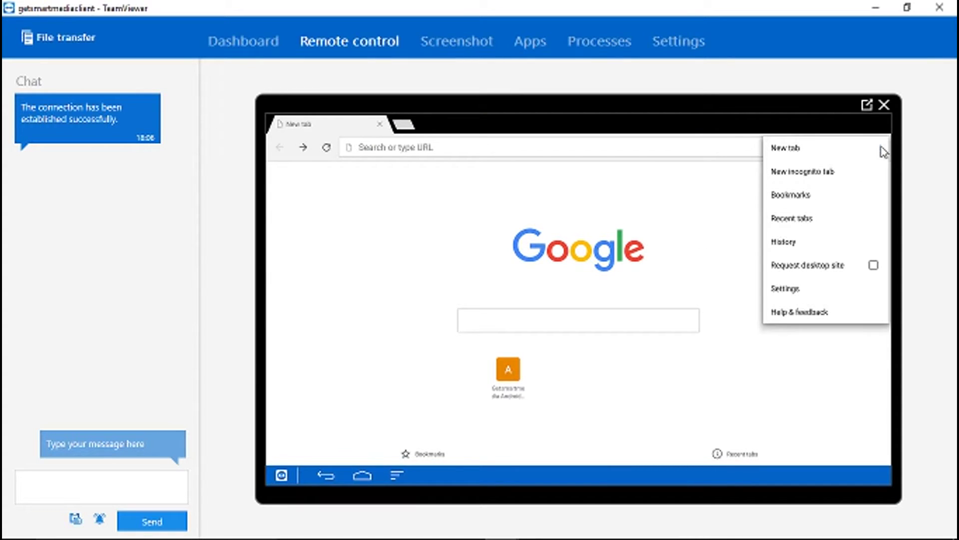
left_click(804, 200)
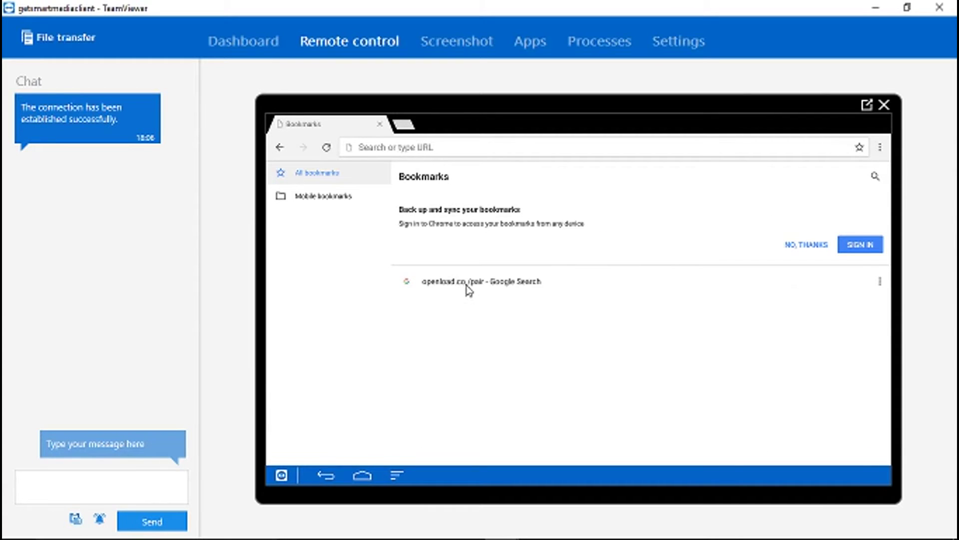
left_click(474, 281)
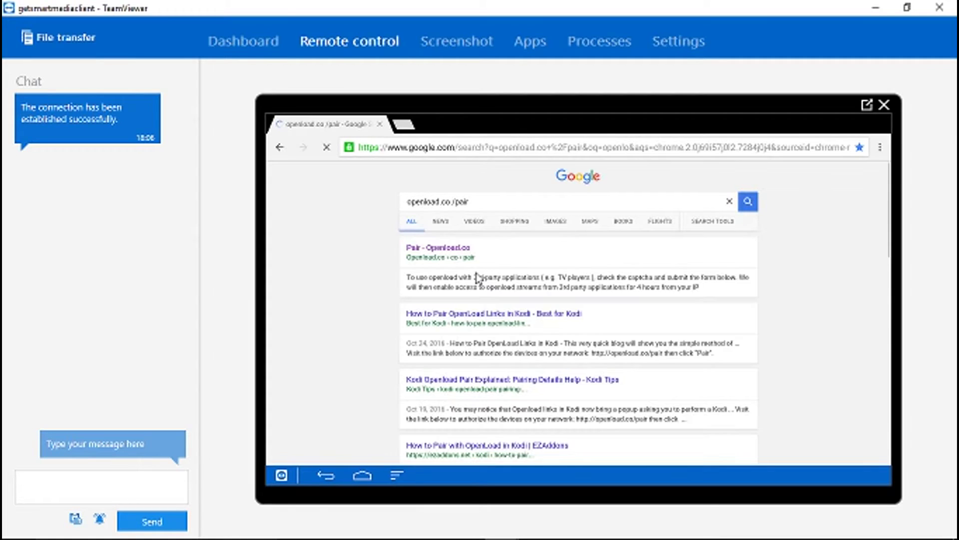
left_click(454, 253)
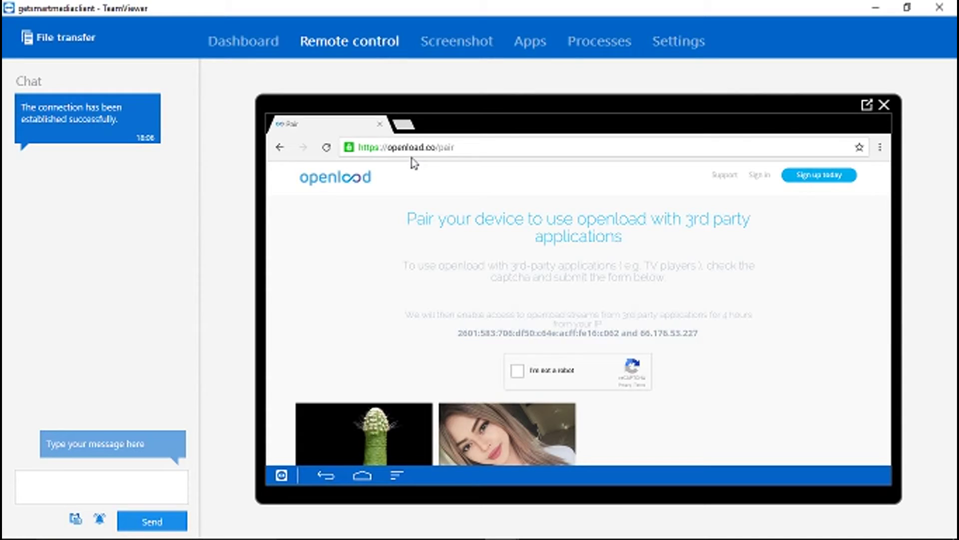
Check the pair page address and start the 'I'm not a robot' check
left_click(465, 153)
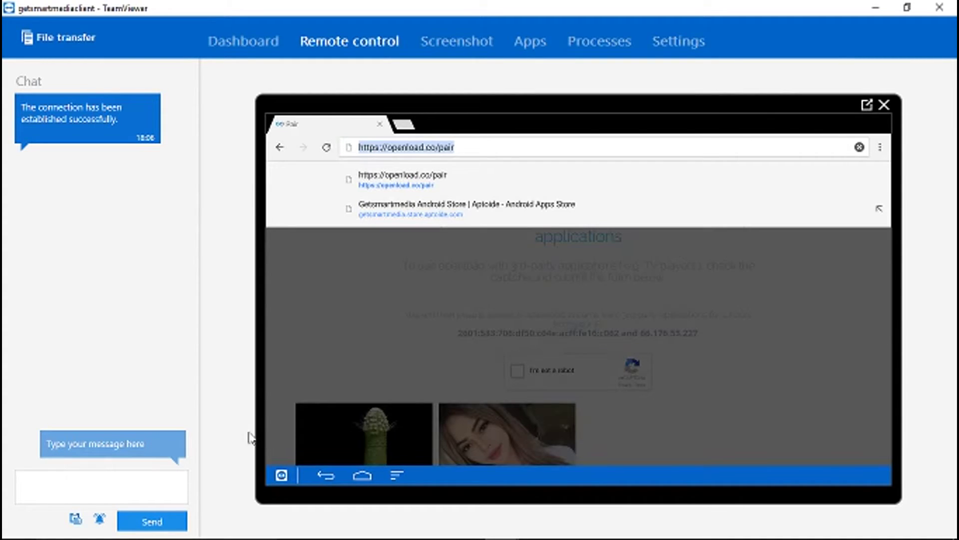
left_click(325, 271)
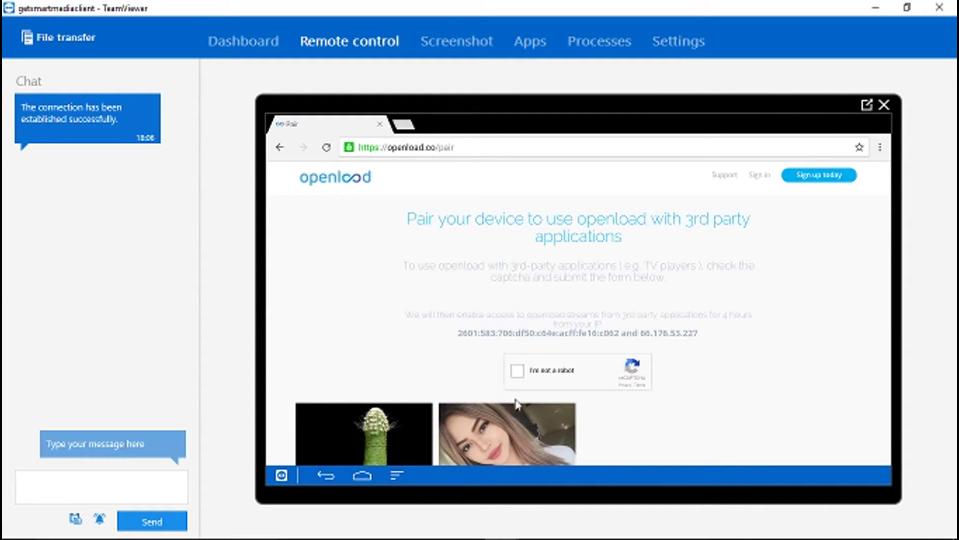
left_click(518, 371)
Select the street-number tiles (2753, 17, 1741, 423, 51) and verify the captcha
left_click(693, 448)
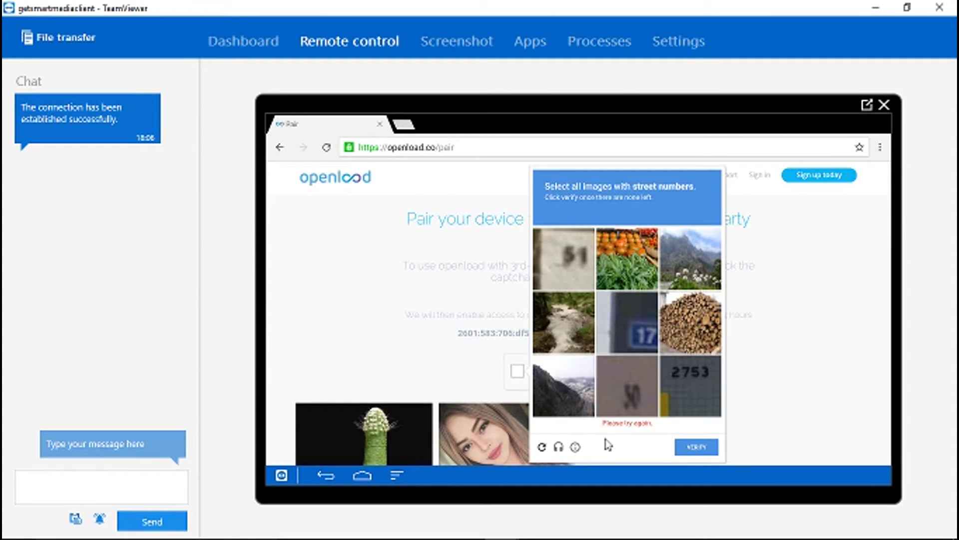
left_click(628, 389)
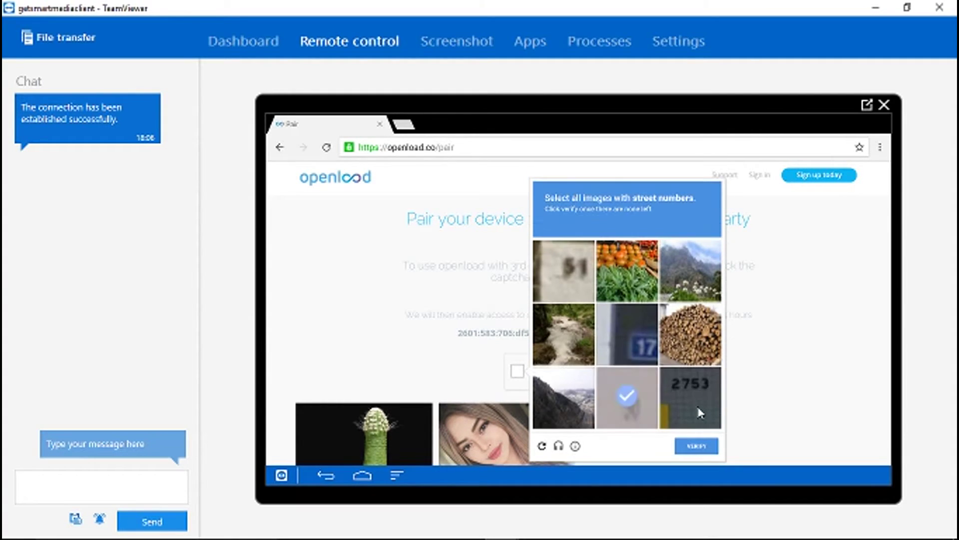
left_click(695, 405)
left_click(627, 342)
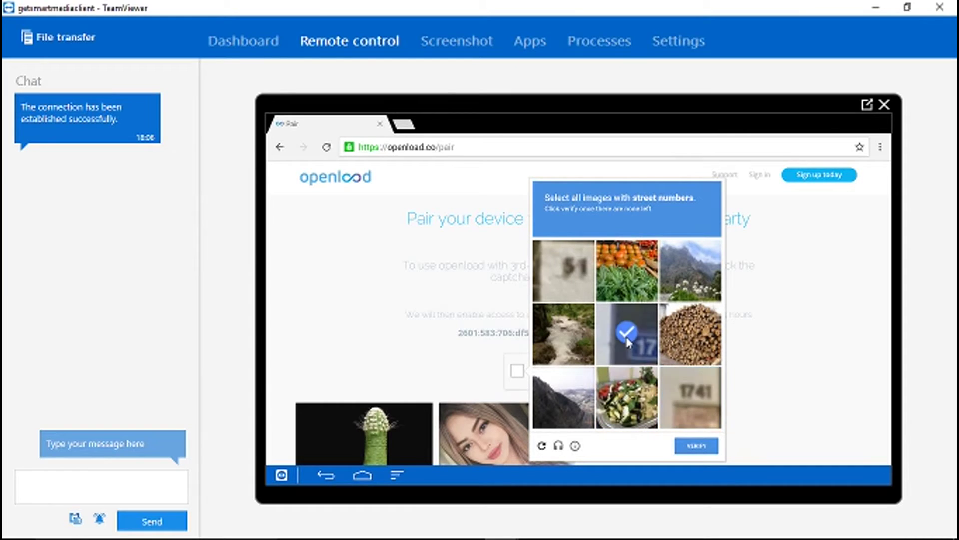
left_click(698, 414)
left_click(628, 339)
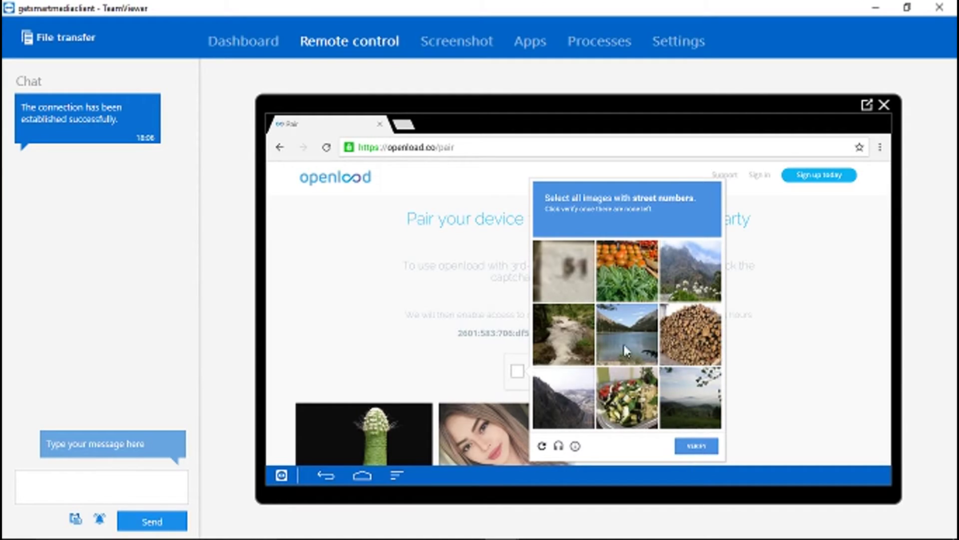
left_click(564, 285)
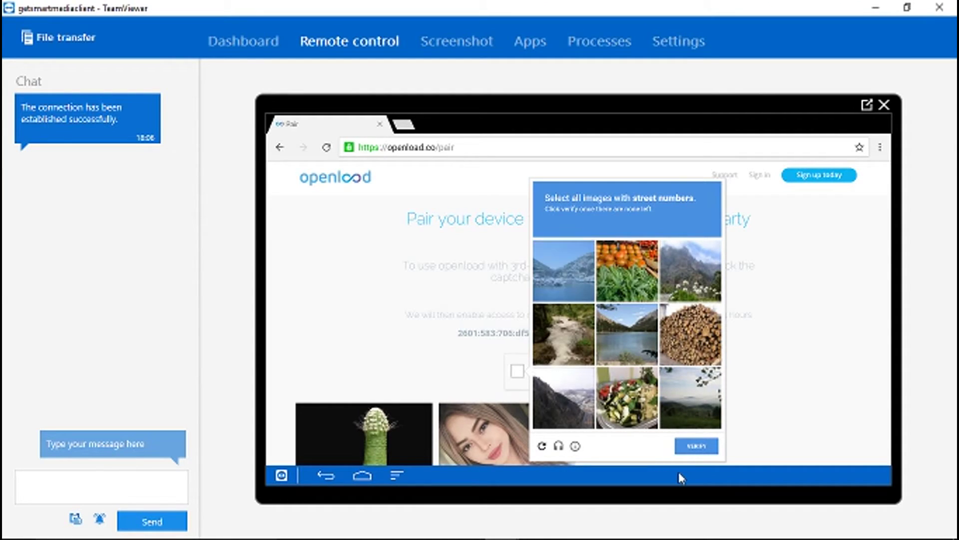
left_click(696, 448)
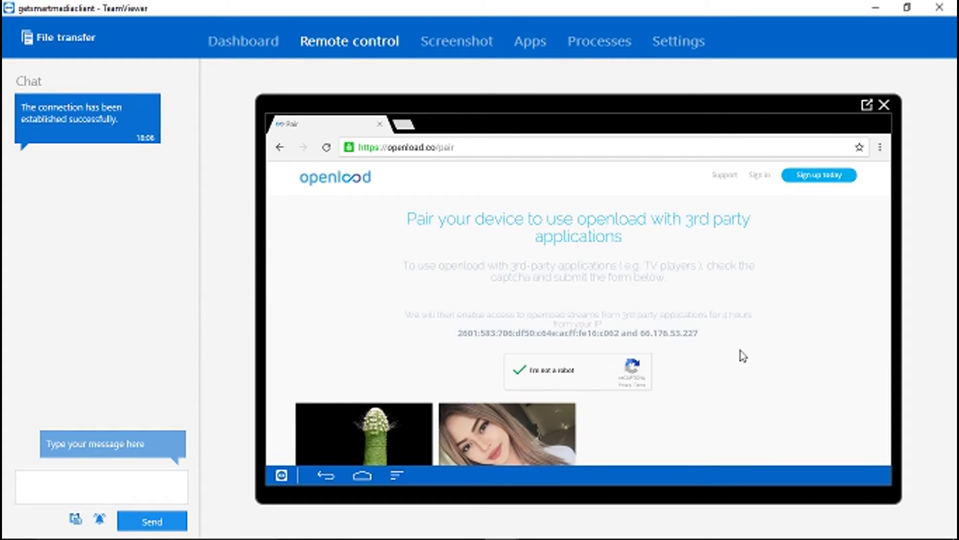
scroll(742, 348, "down", 1)
left_click_drag(742, 343, 736, 162)
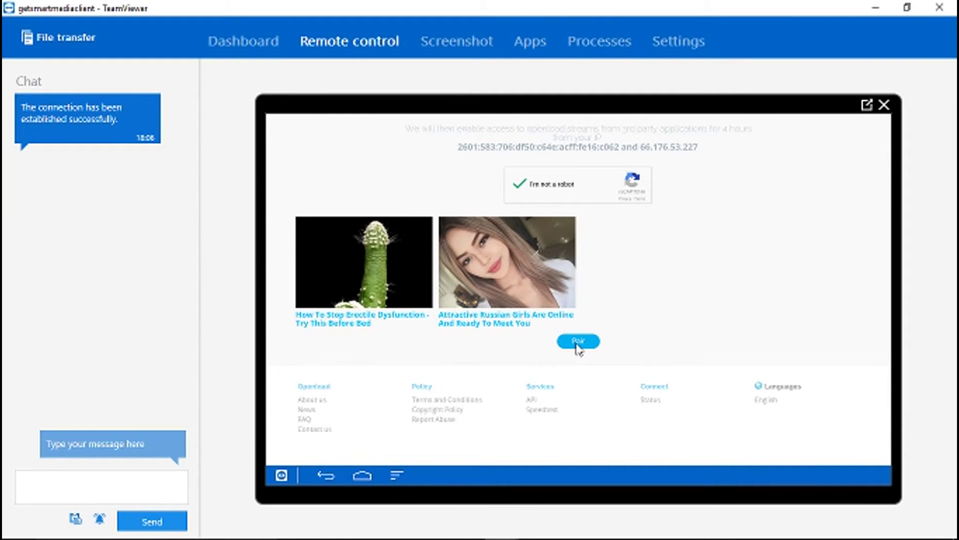
Submit the Pair request and close the advertising tab that opened
left_click(578, 343)
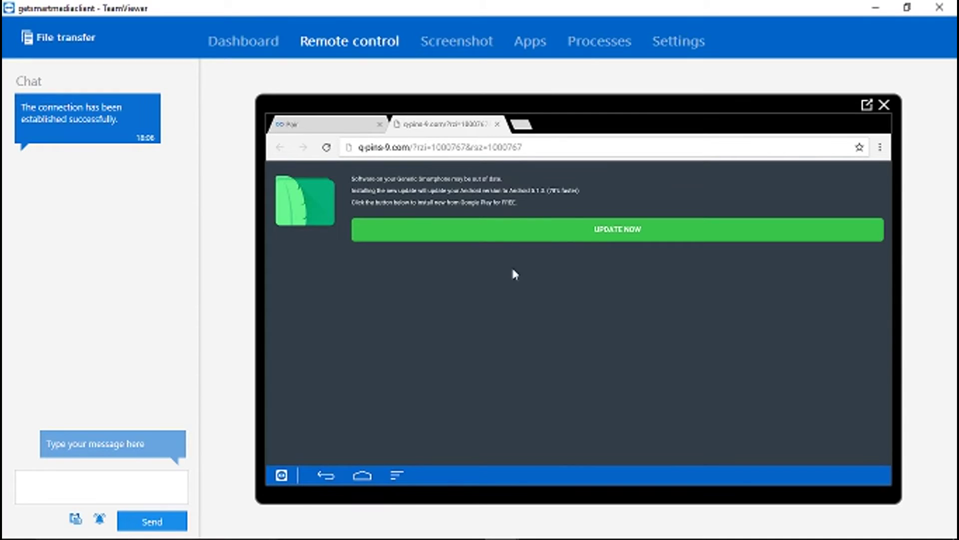
left_click(498, 127)
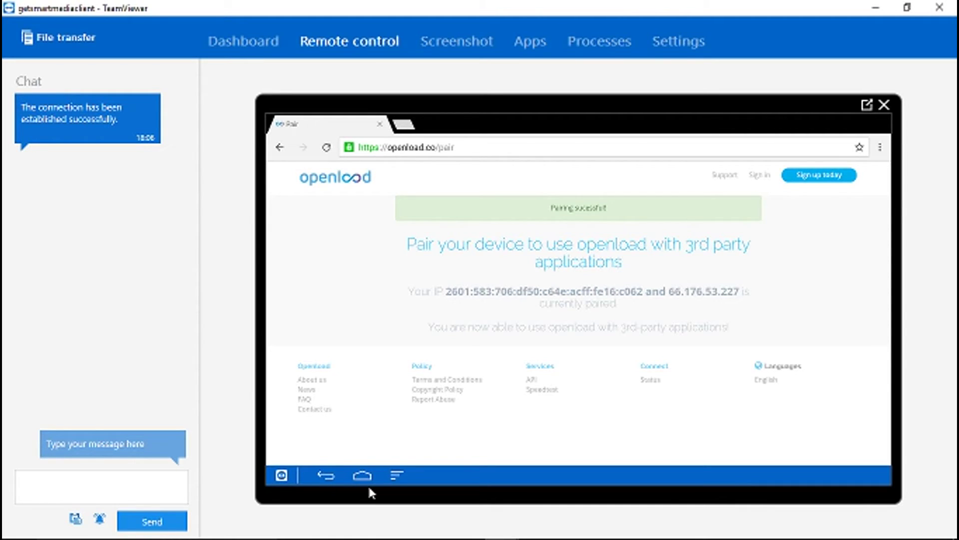
Switch back to Kodi and list the 2017 movies in Exodus
left_click(364, 477)
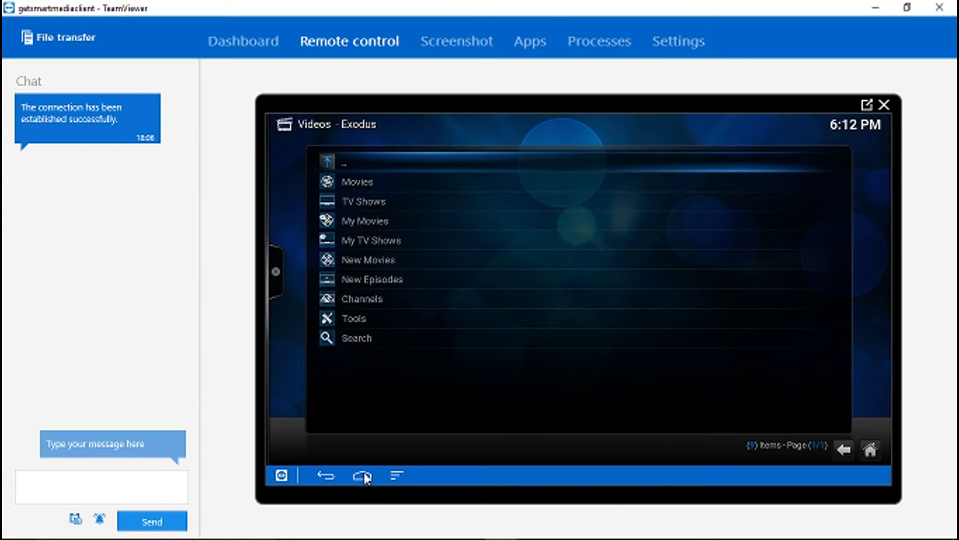
left_click(372, 180)
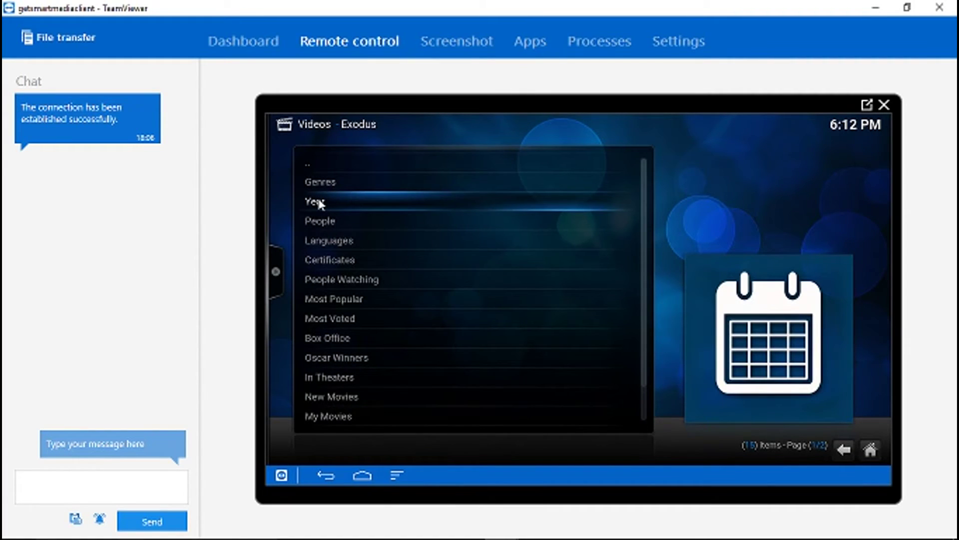
left_click(319, 203)
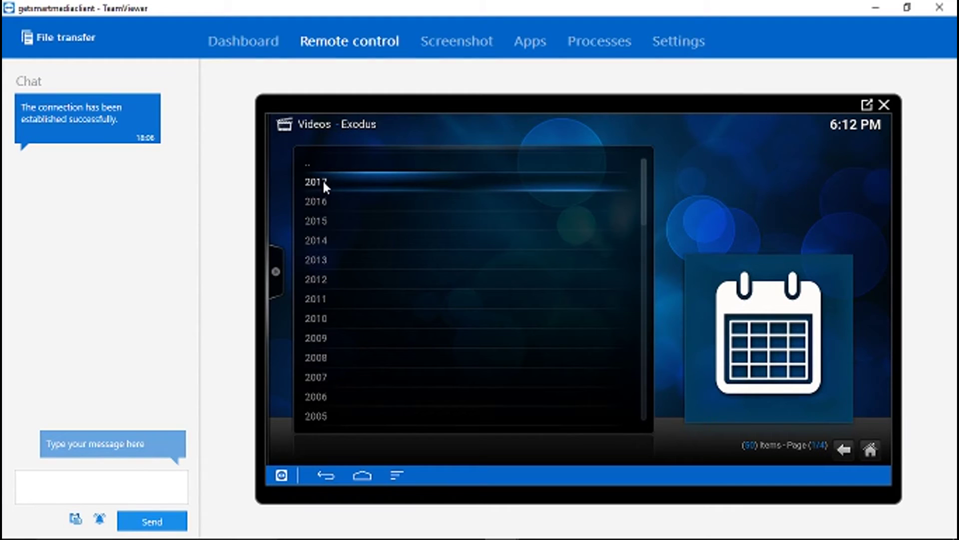
left_click(322, 181)
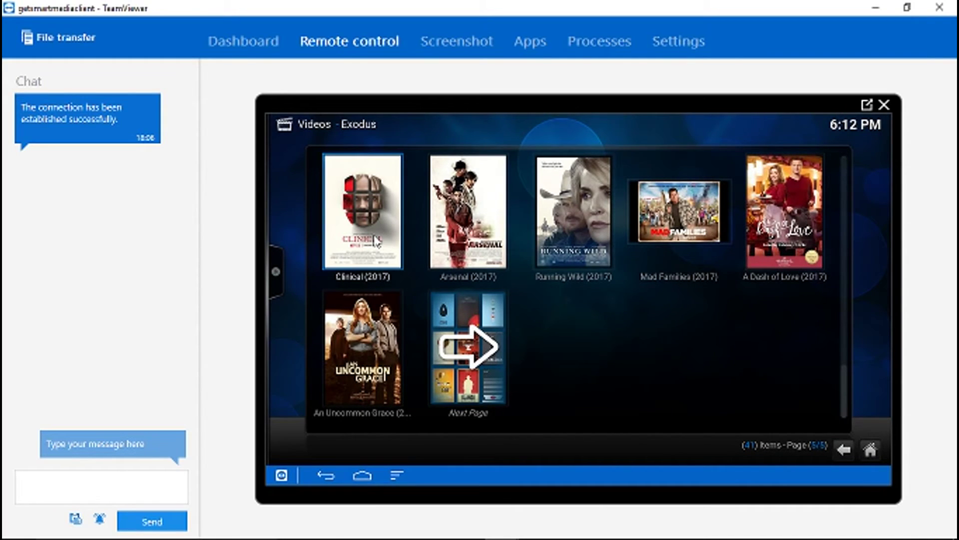
Play Clinical (2017) from the 26 | WATCHFREE | OPENLOAD source
left_click(375, 242)
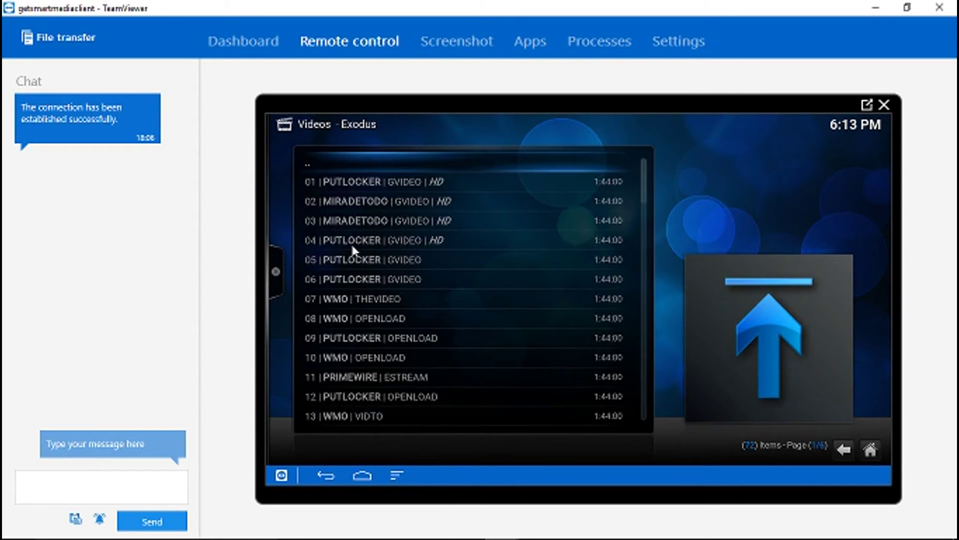
left_click(643, 224)
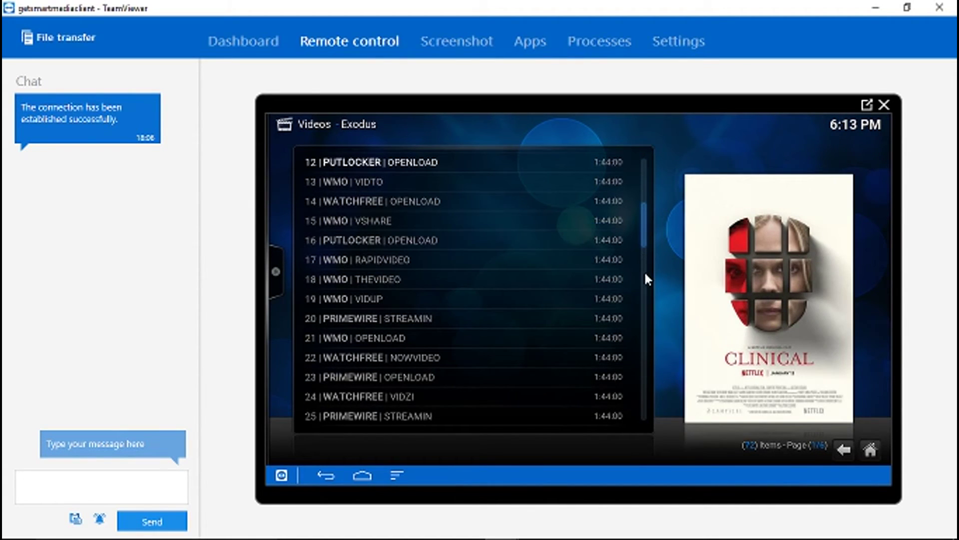
left_click(644, 276)
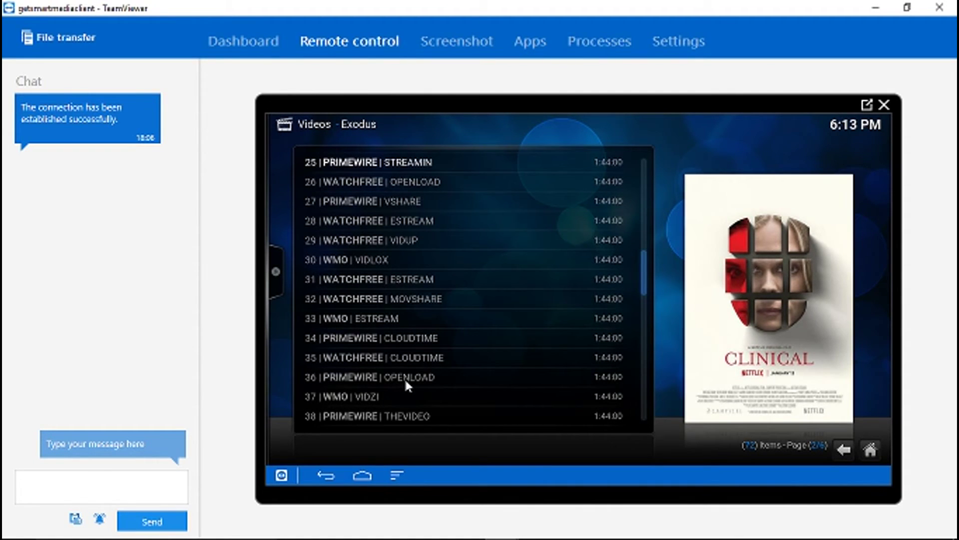
left_click(414, 188)
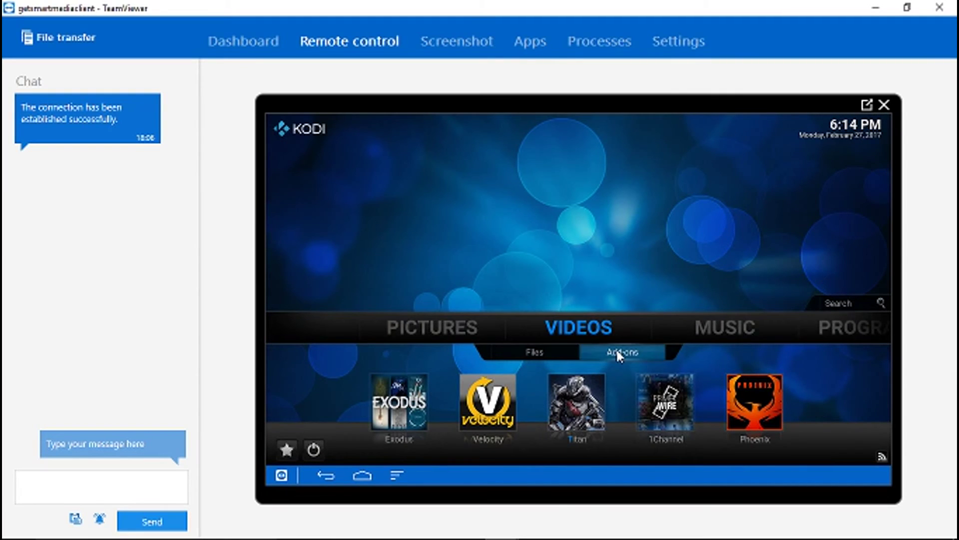
Scroll the Videos add-ons list and launch Ultimate Whitecream
left_click(616, 348)
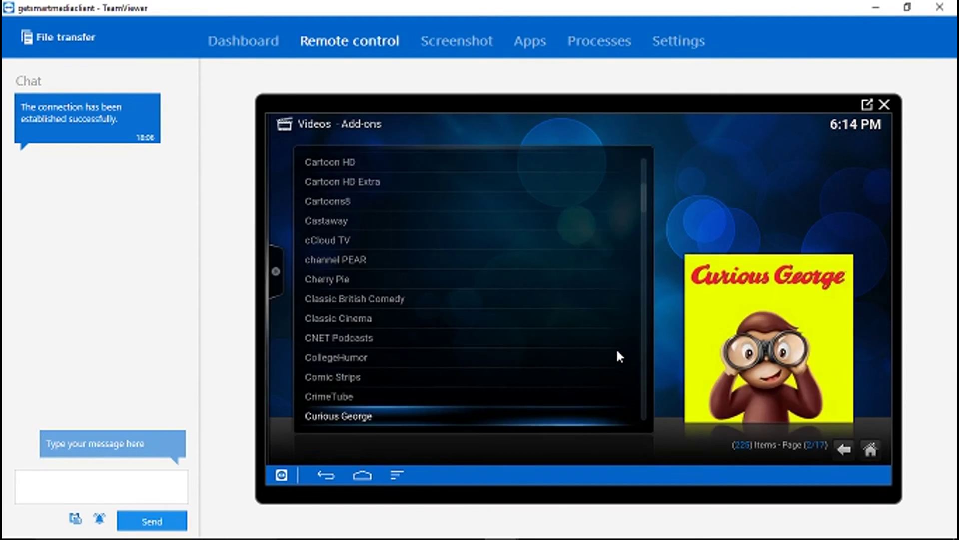
left_click(641, 387)
left_click_drag(641, 390, 639, 396)
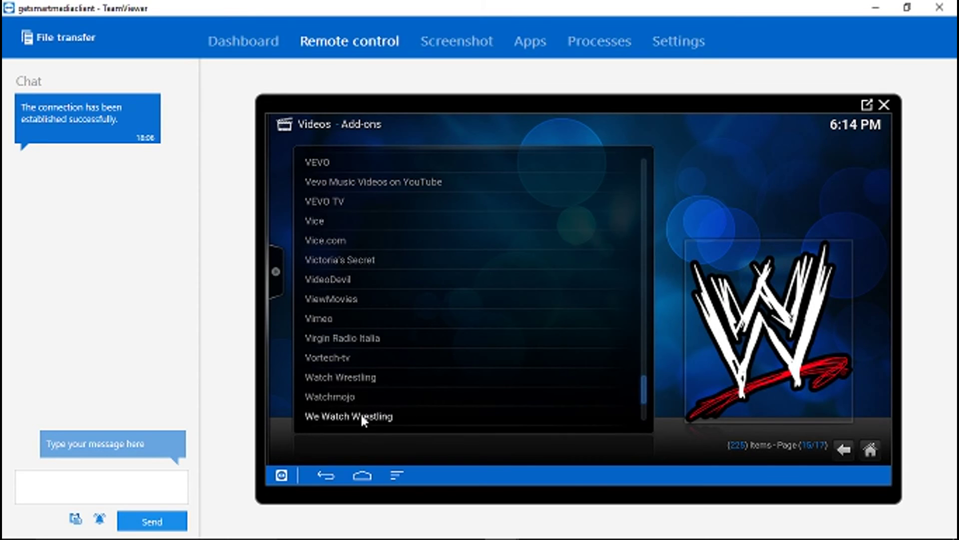
scroll(361, 416, "up", 5)
left_click(353, 301)
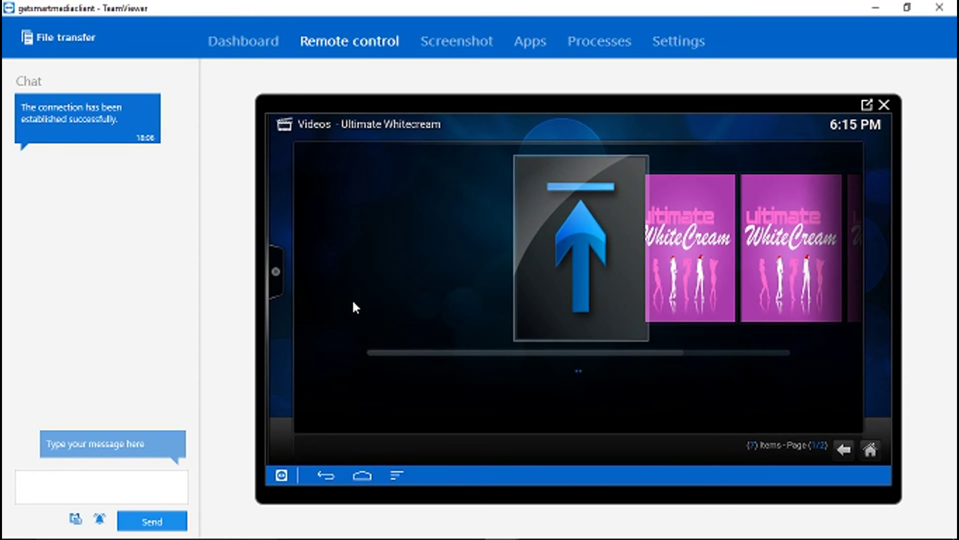